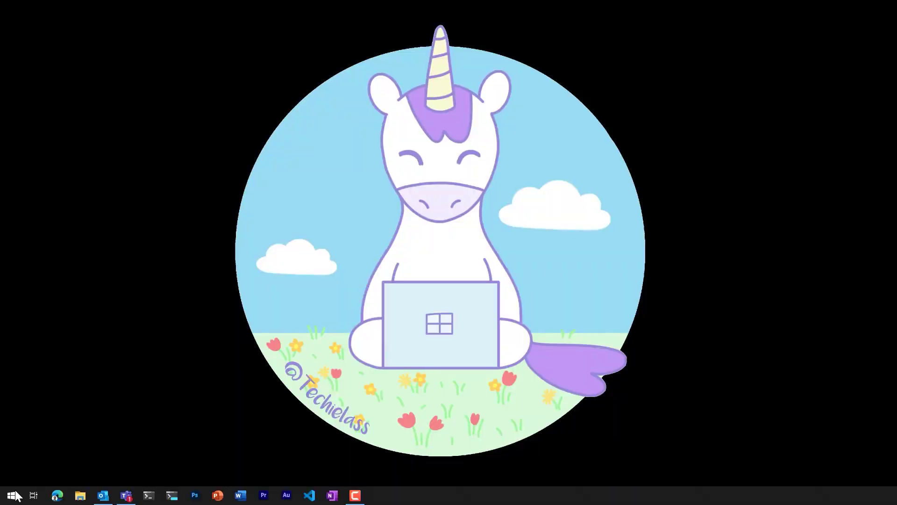
# Search 'features', confirm Windows Sandbox is ticked in Windows Features, and apply with OK
pyautogui.click(10, 498)
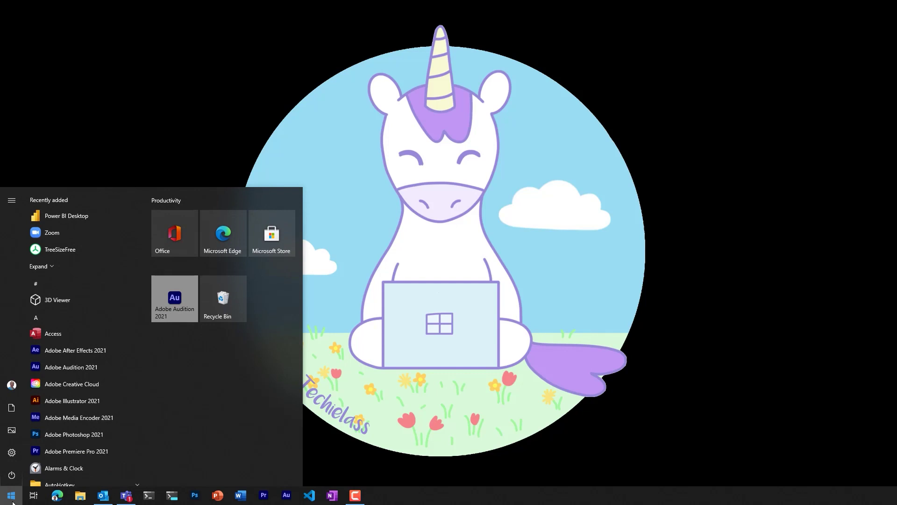
pyautogui.write('features')
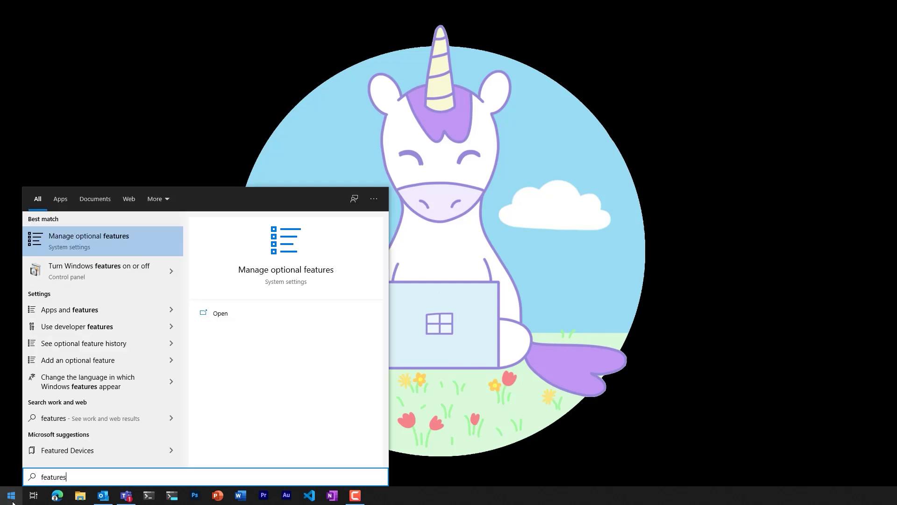
pyautogui.click(97, 271)
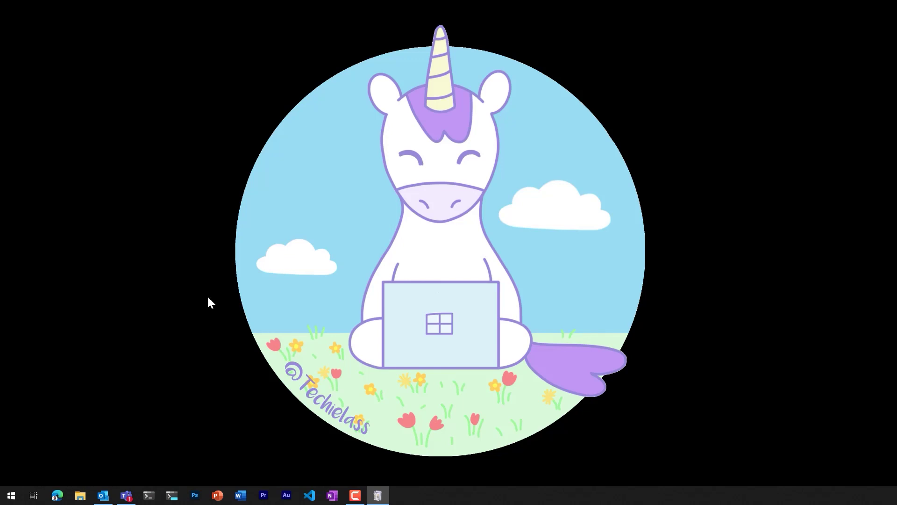
pyautogui.moveTo(327, 242); pyautogui.dragTo(441, 168)
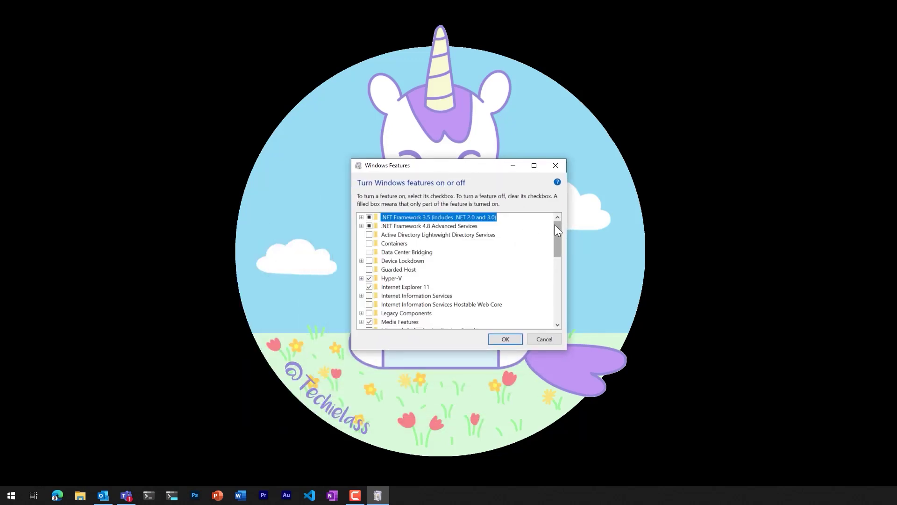
pyautogui.moveTo(557, 227); pyautogui.dragTo(555, 298)
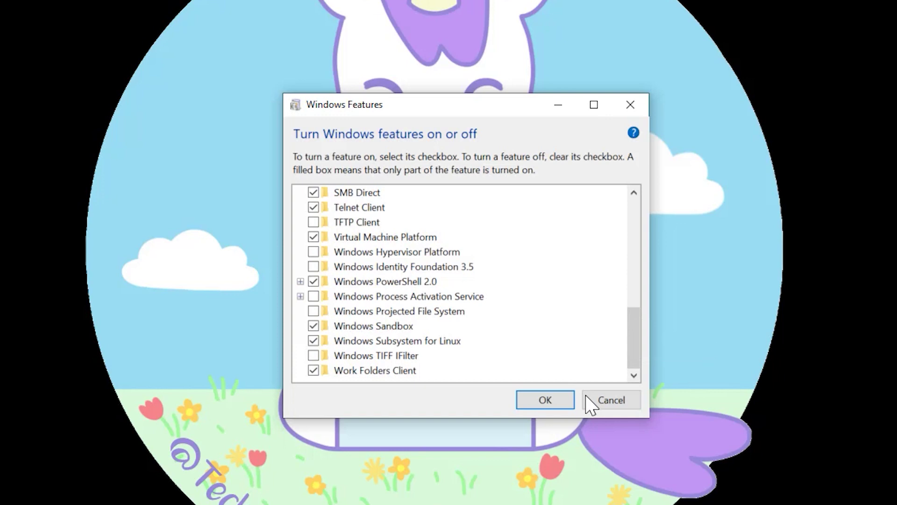
pyautogui.click(550, 397)
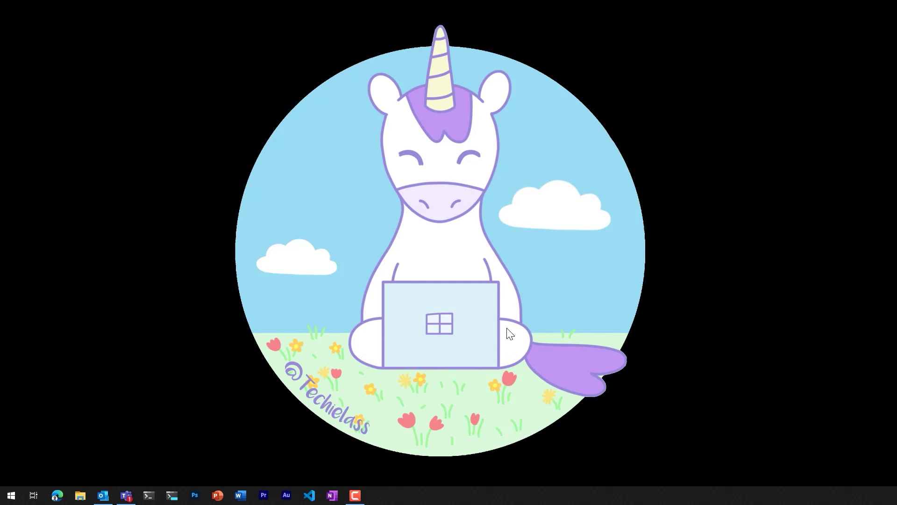
# Launch a fresh Windows Sandbox from a 'sandbox' search
pyautogui.click(11, 495)
pyautogui.write('sandbox')
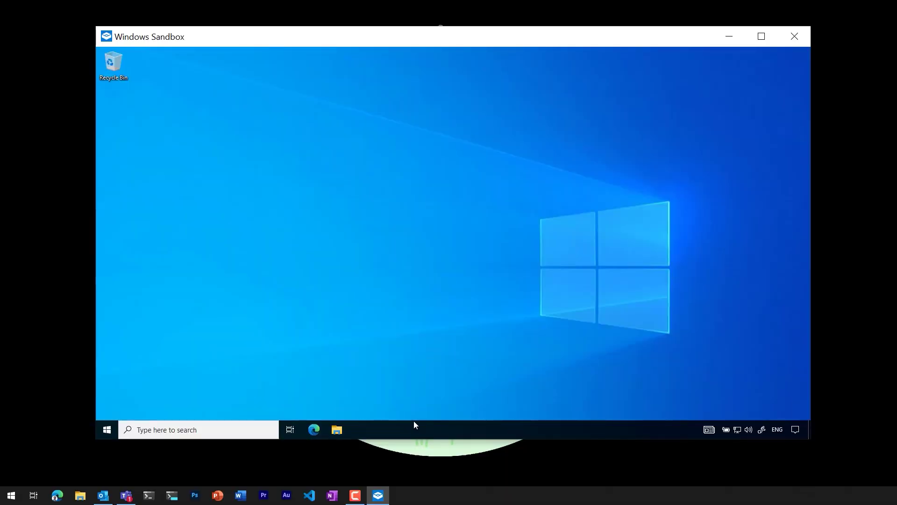
pyautogui.click(107, 431)
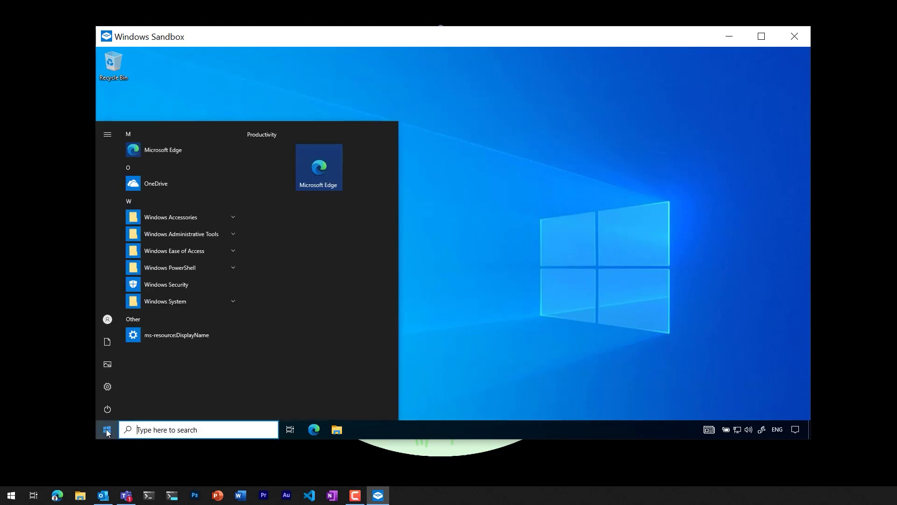
pyautogui.click(437, 393)
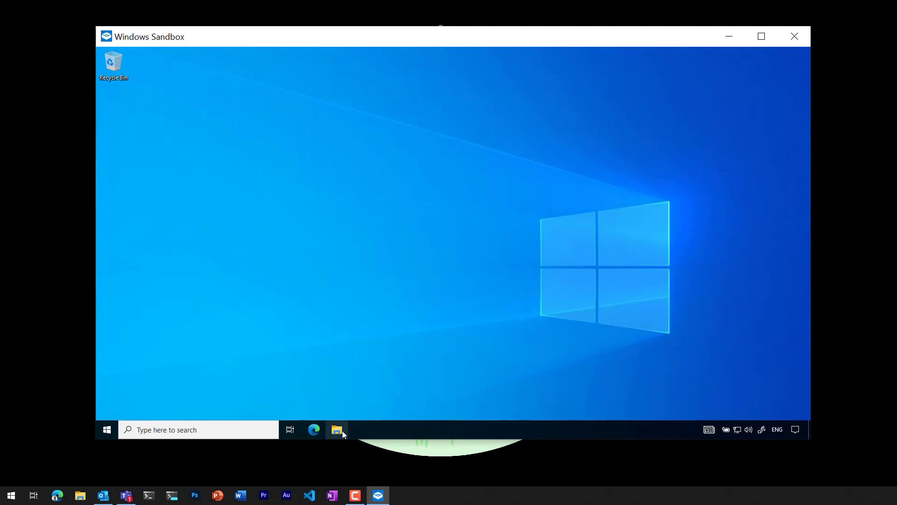
# Browse the sandbox's empty Downloads and Documents folders and This PC in File Explorer
pyautogui.click(348, 431)
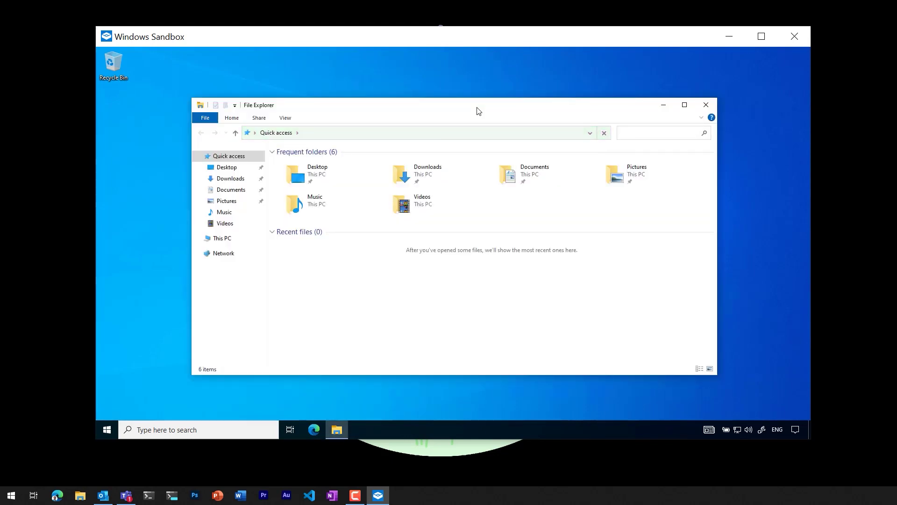
pyautogui.click(238, 181)
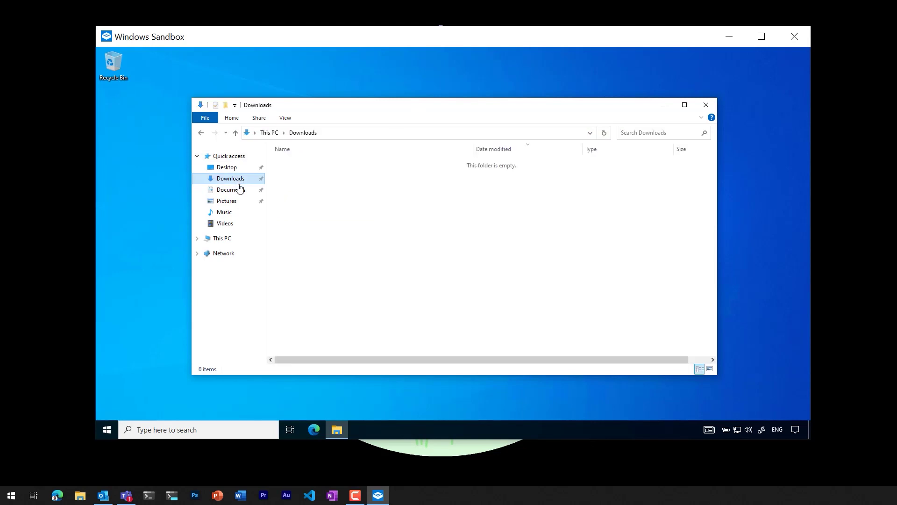
pyautogui.click(238, 191)
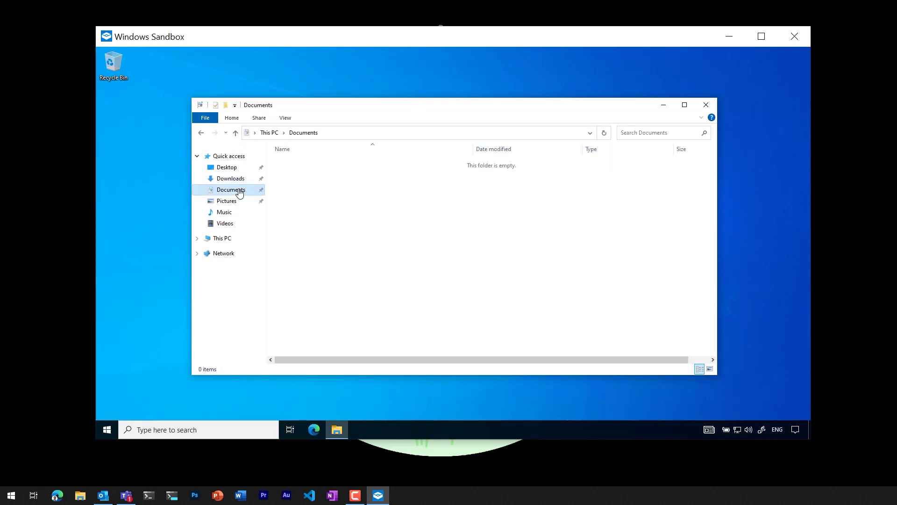
pyautogui.click(223, 239)
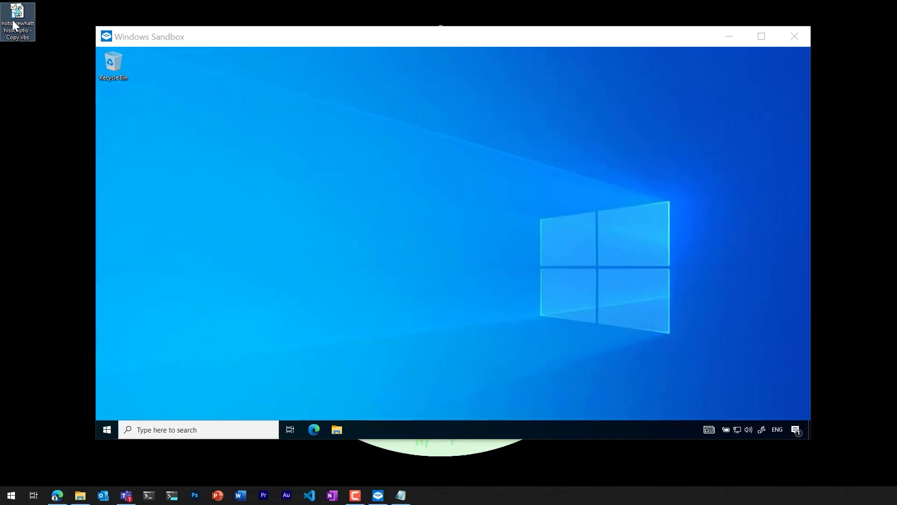
# Run the .vbs test script on the host desktop and copy the file
pyautogui.doubleClick(14, 24)
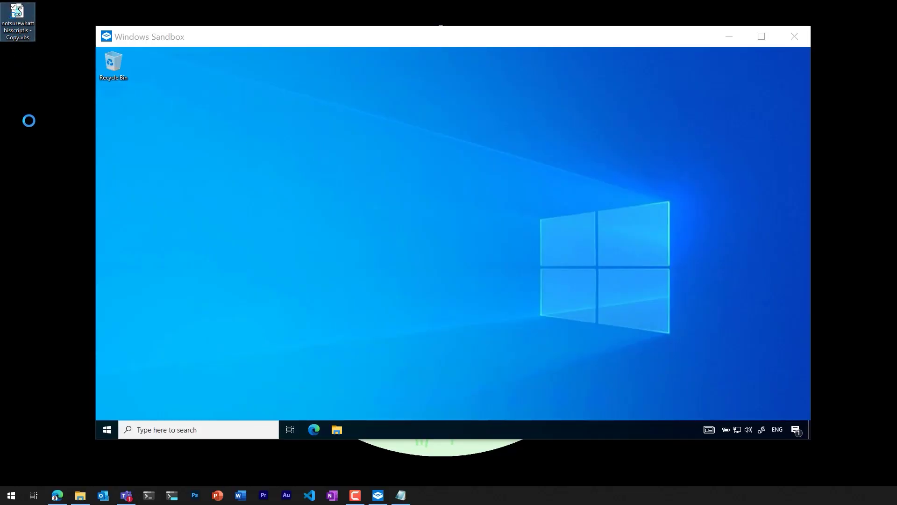
pyautogui.hotkey('shift', 'F10')
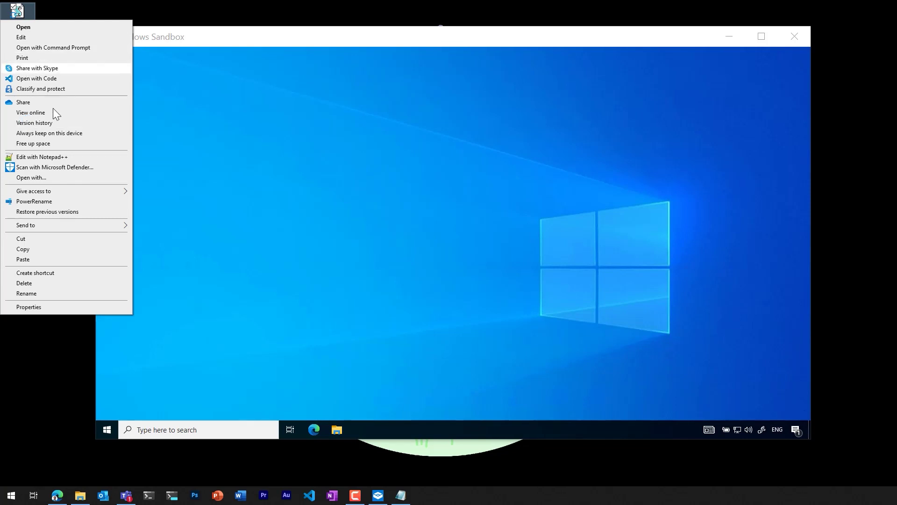
pyautogui.click(53, 251)
# Paste the script onto the sandbox desktop and run it there
pyautogui.click(260, 160)
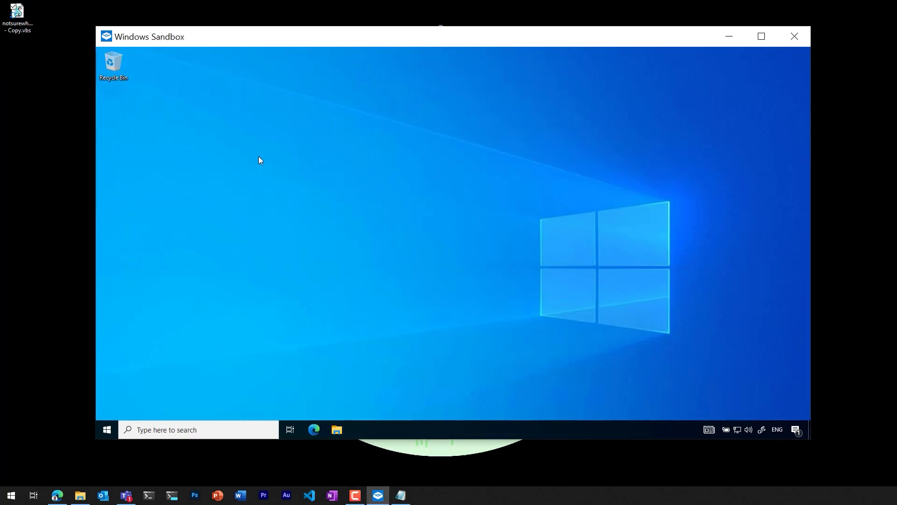
pyautogui.rightClick(313, 151)
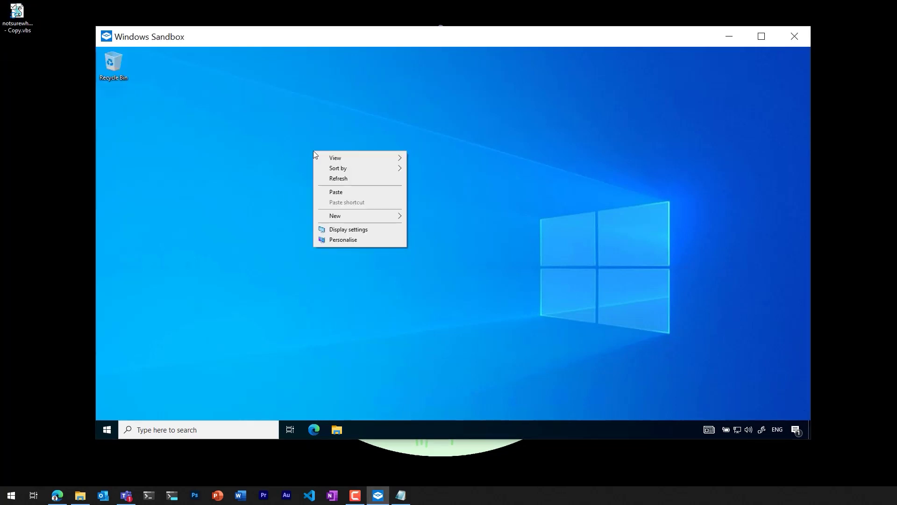
pyautogui.click(336, 191)
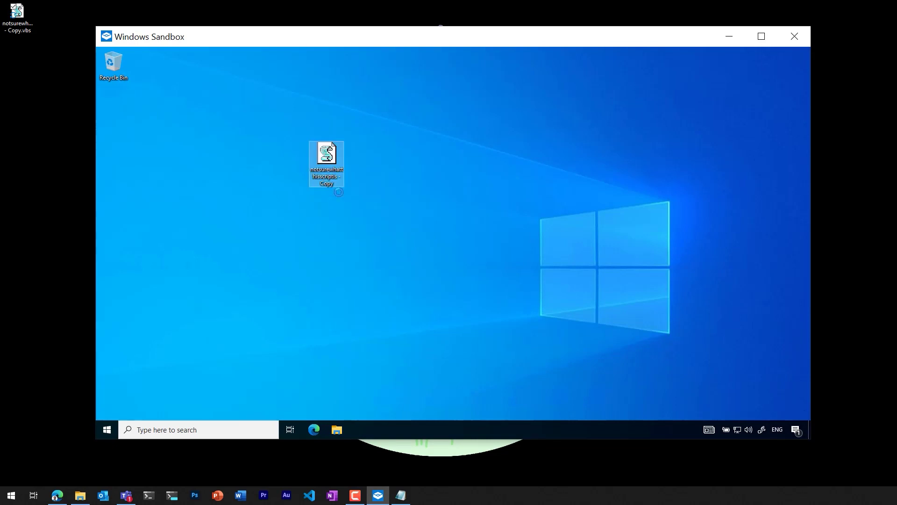
pyautogui.doubleClick(326, 161)
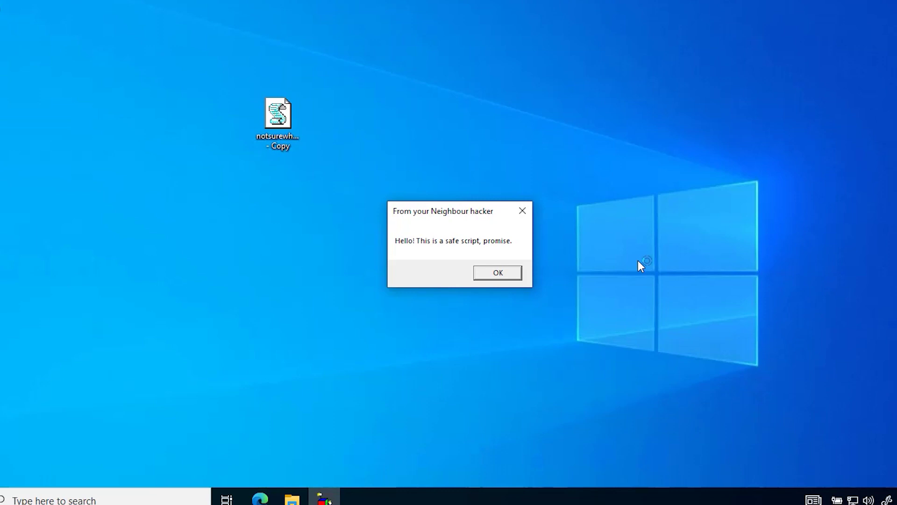
# Dismiss the 'safe script' message, then close the sandbox and confirm discarding its contents
pyautogui.click(514, 278)
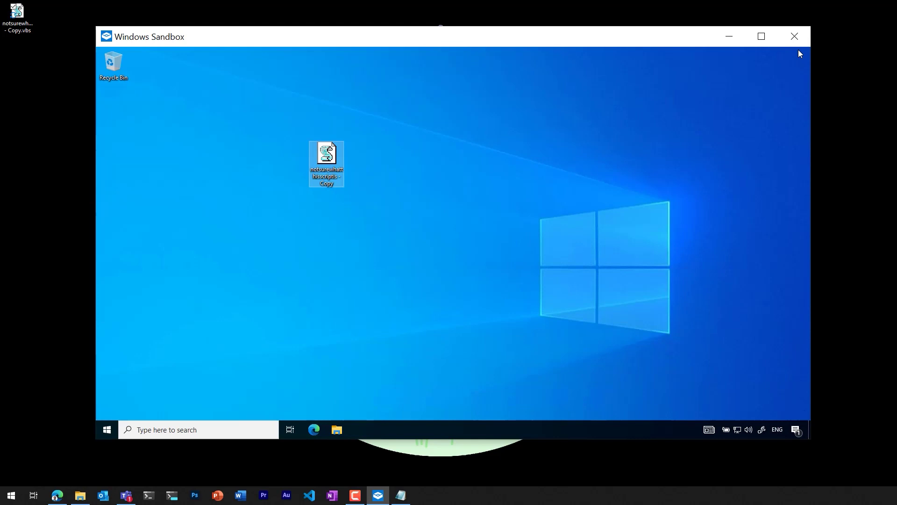
pyautogui.click(794, 36)
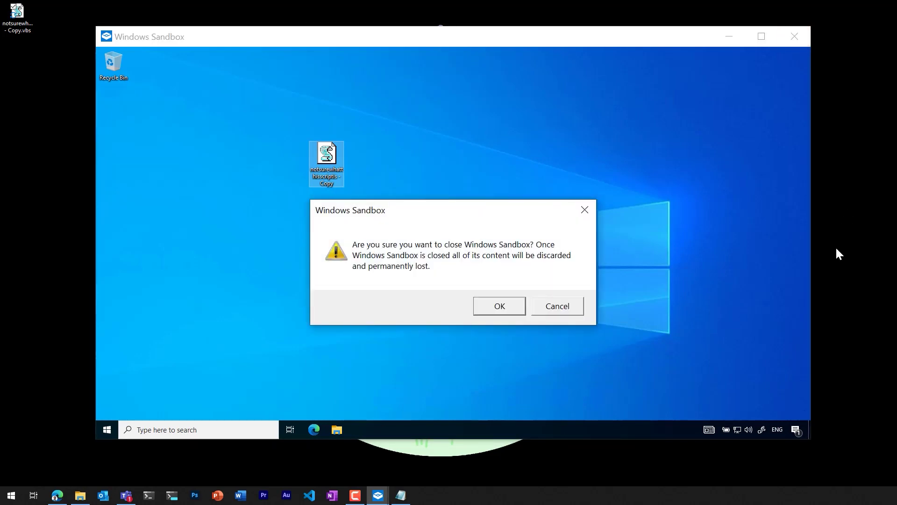
pyautogui.click(511, 310)
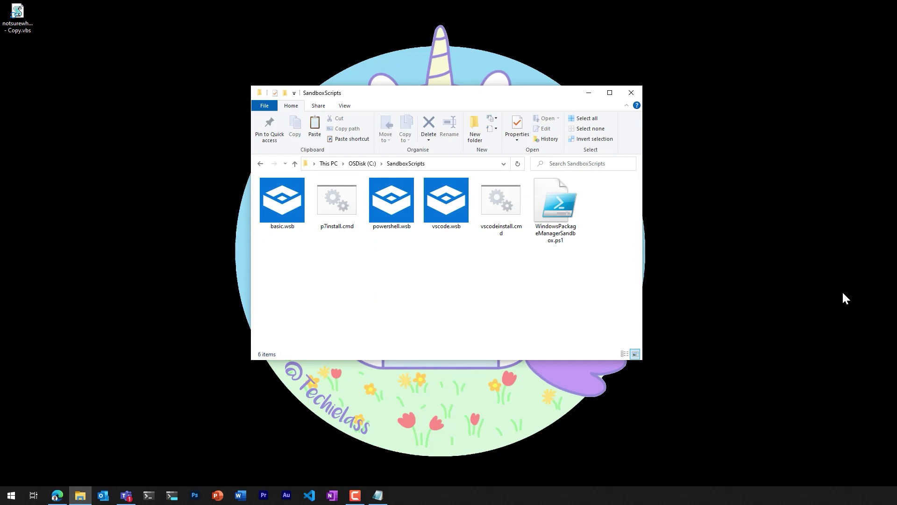
# Open vscode.wsb from C:\SandboxScripts in Visual Studio Code with Open with Code
pyautogui.click(430, 215)
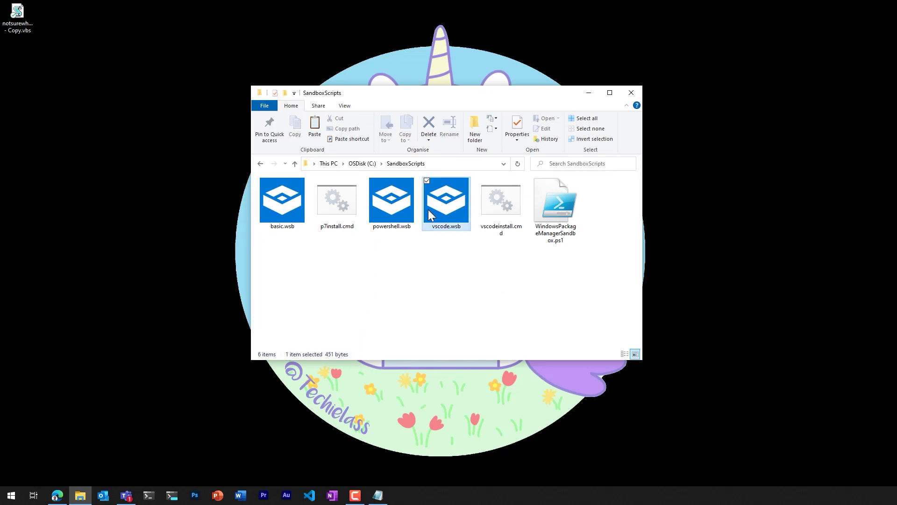
pyautogui.rightClick(429, 210)
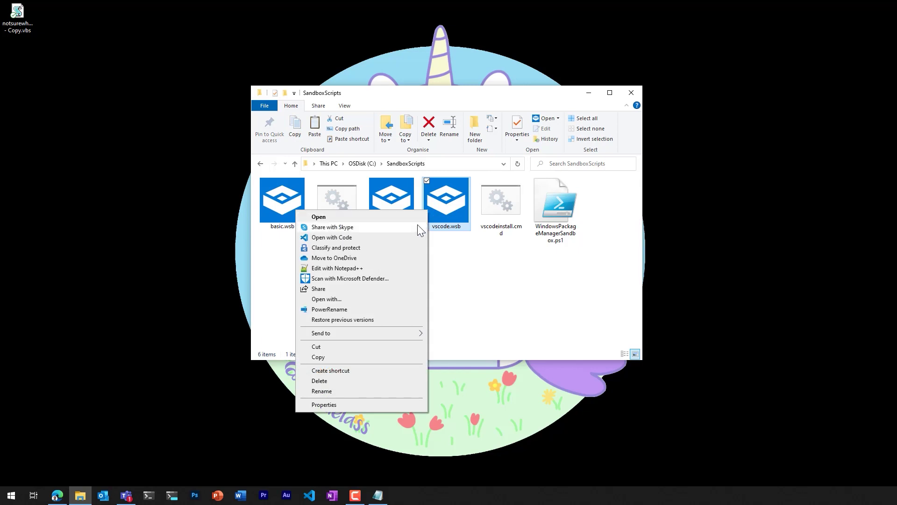
pyautogui.click(418, 237)
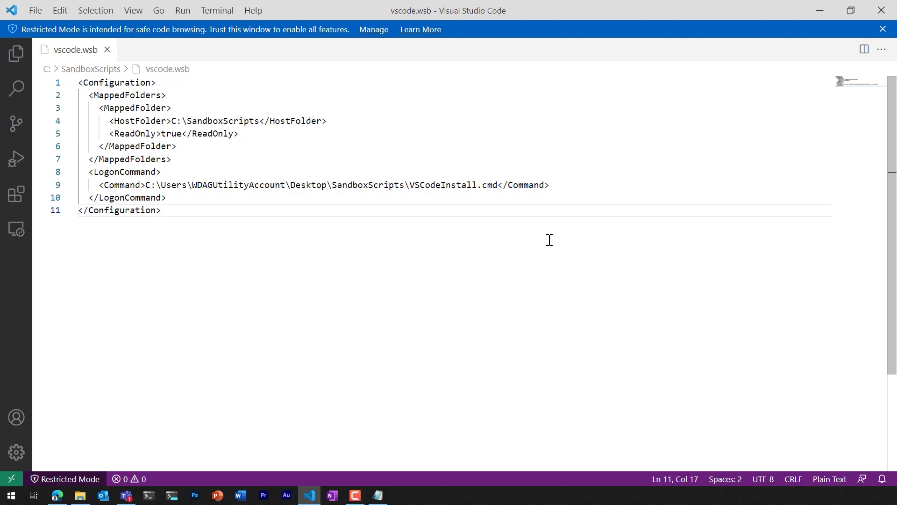
# Open vscodeinstall.cmd in Visual Studio Code alongside vscode.wsb
pyautogui.click(88, 497)
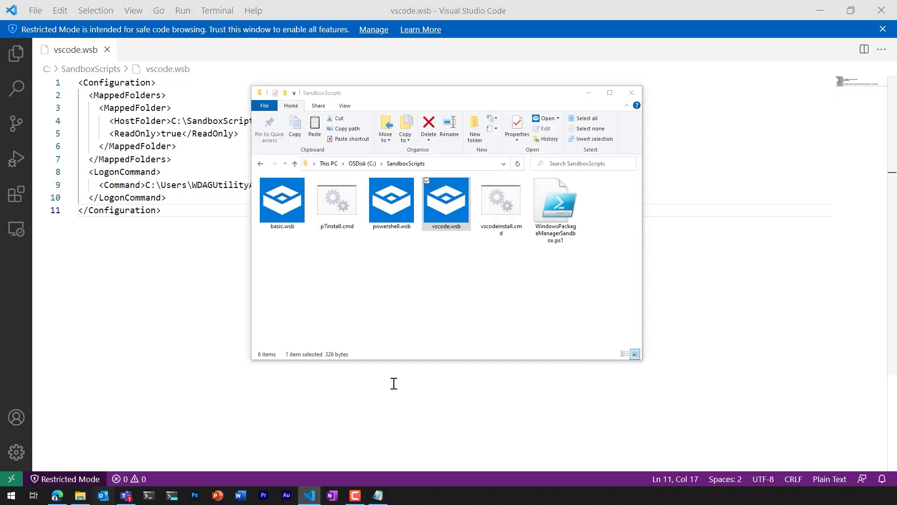
pyautogui.click(498, 203)
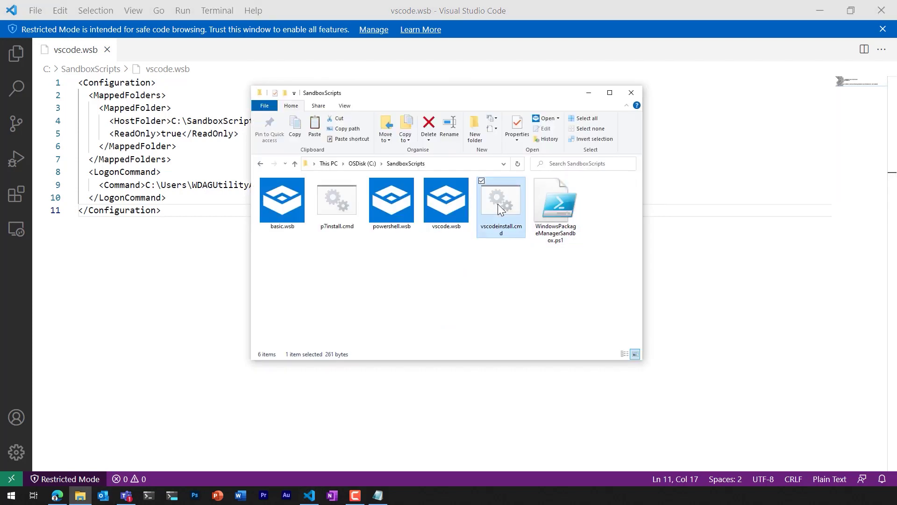
pyautogui.rightClick(498, 204)
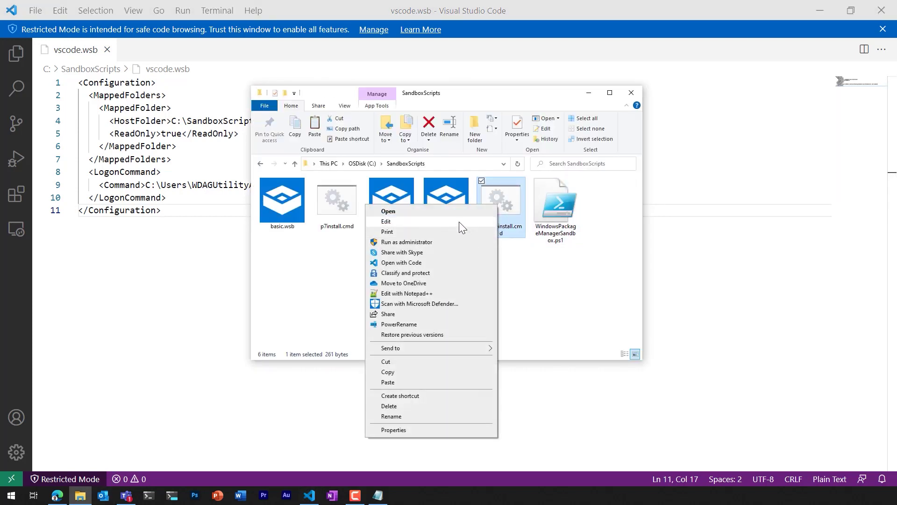
pyautogui.click(469, 262)
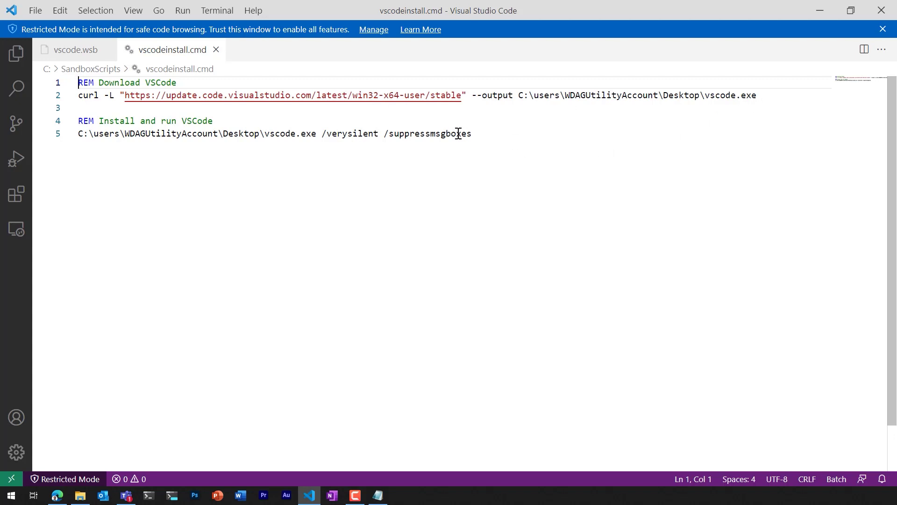
# Launch the vscode.wsb sandbox and close it once VS Code is installed and running
pyautogui.click(821, 10)
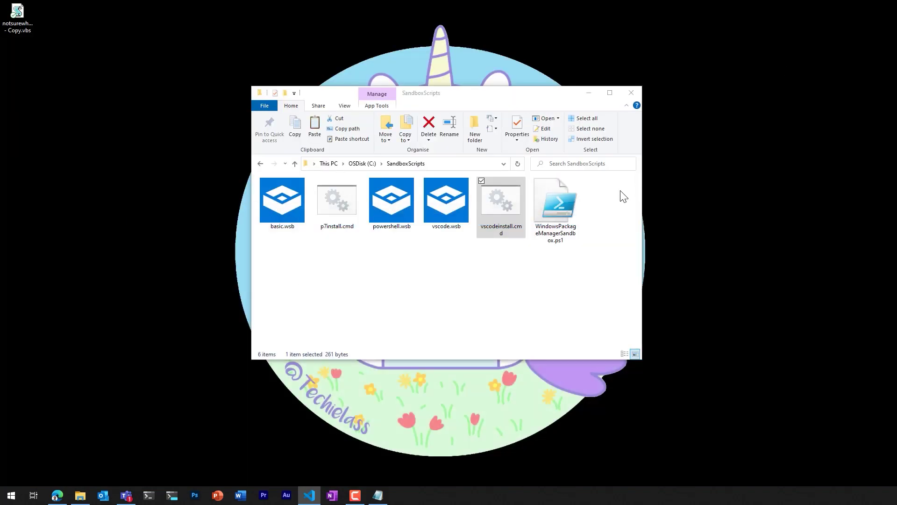
pyautogui.click(514, 276)
pyautogui.click(461, 217)
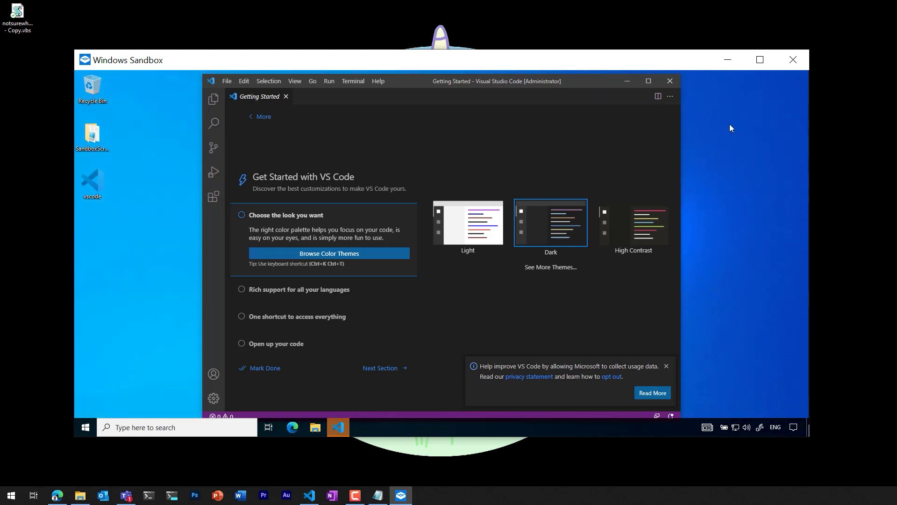
pyautogui.click(802, 58)
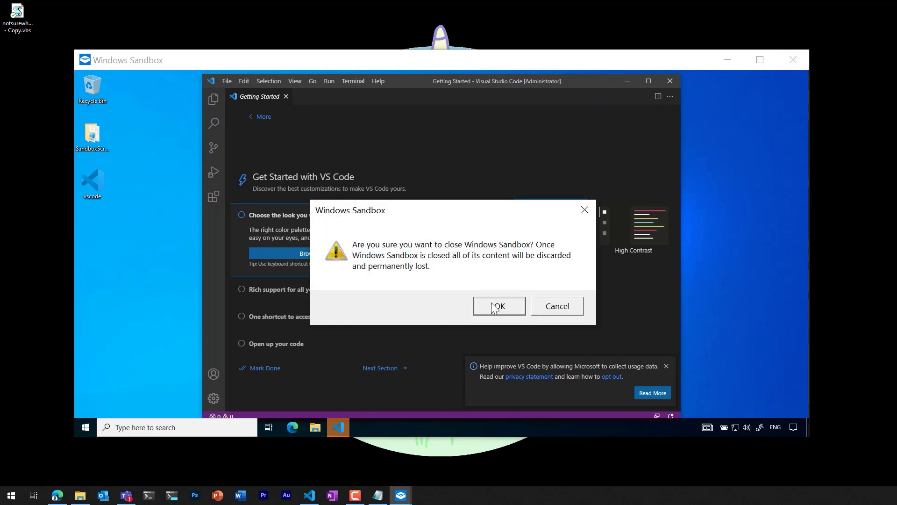
# Confirm discarding the VS Code sandbox with OK
pyautogui.click(494, 307)
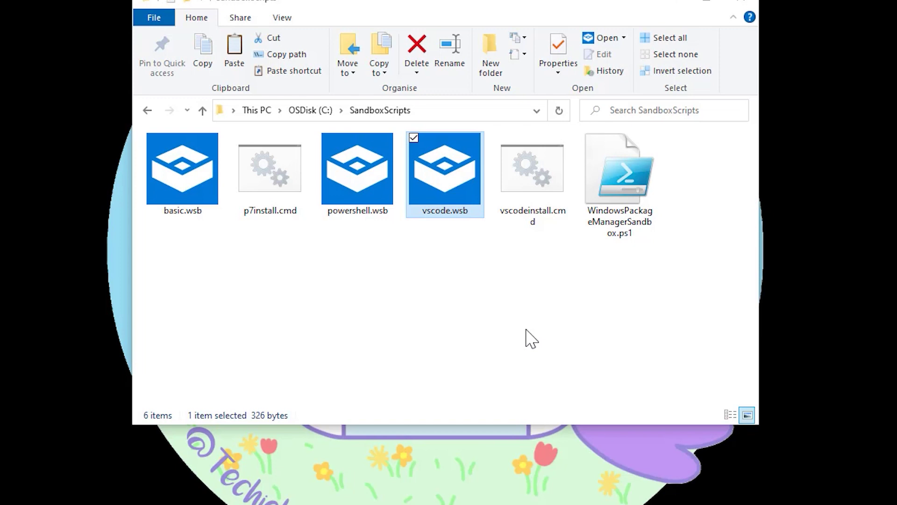